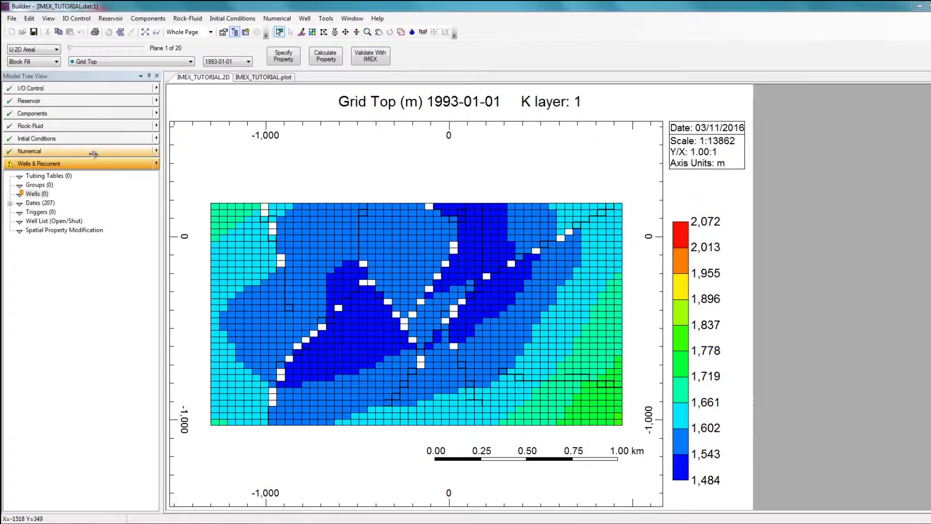
- Open Wells & Recurrent > Well Trajectories > Well Trajectories… to start the import wizard
left_click(155, 166)
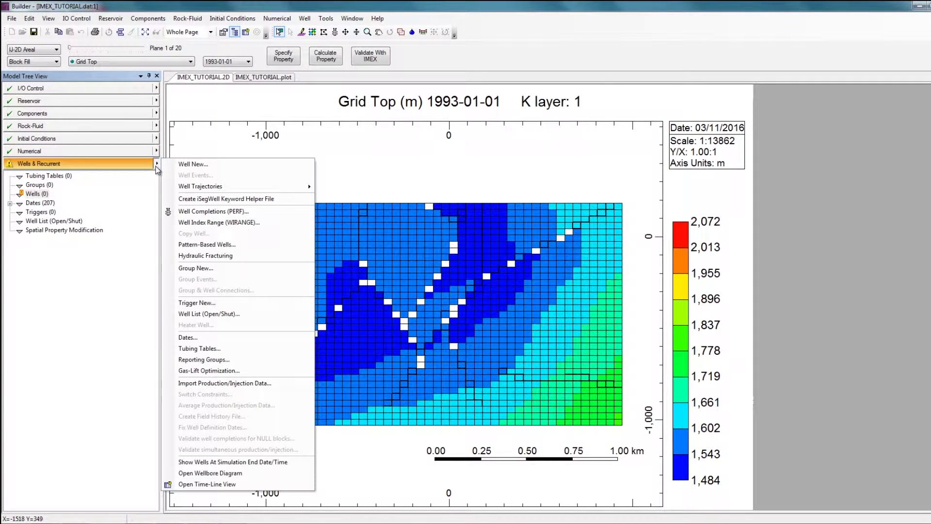
mouse_move(202, 188)
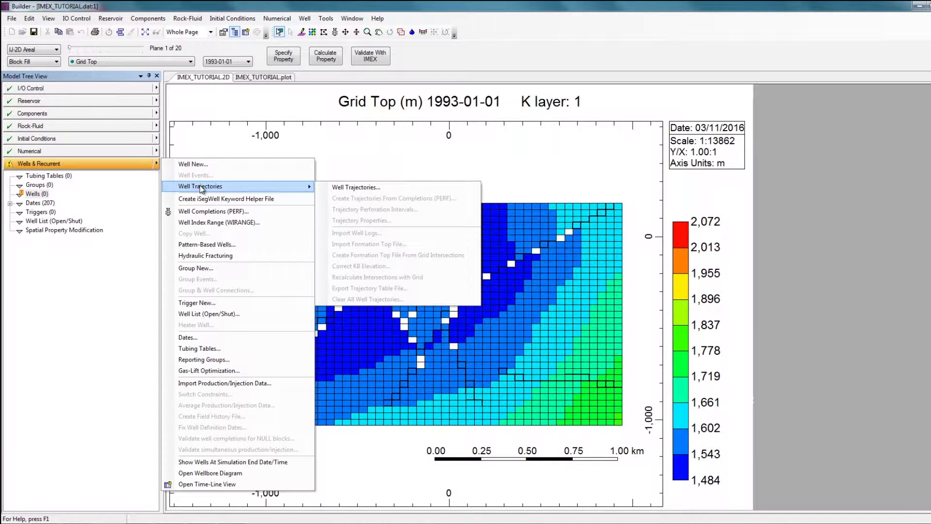
left_click(368, 189)
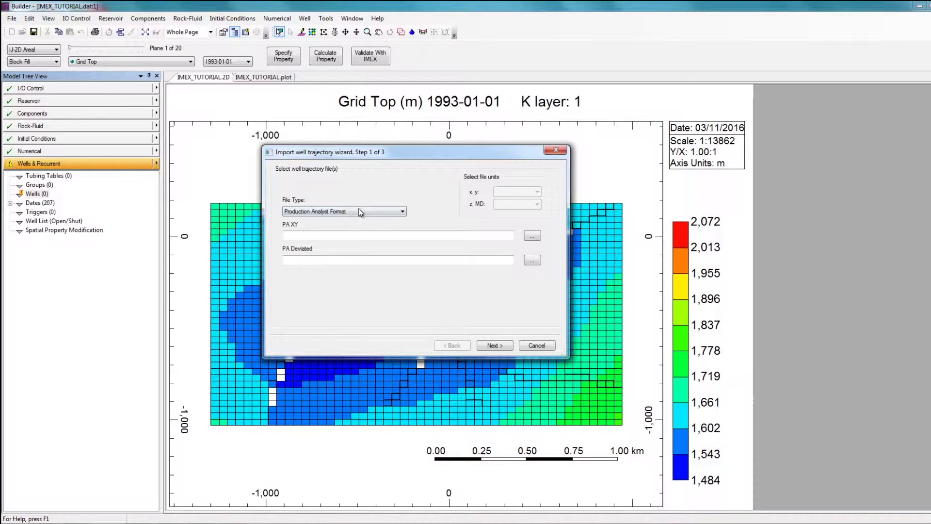
- Set the file type to Table Format, with metre units for x,y and z,MD
left_click(360, 212)
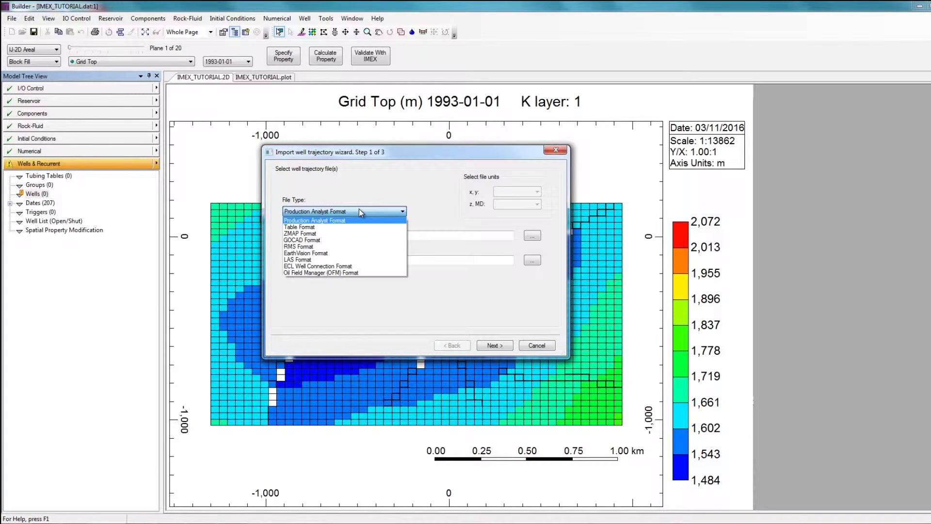
left_click(342, 226)
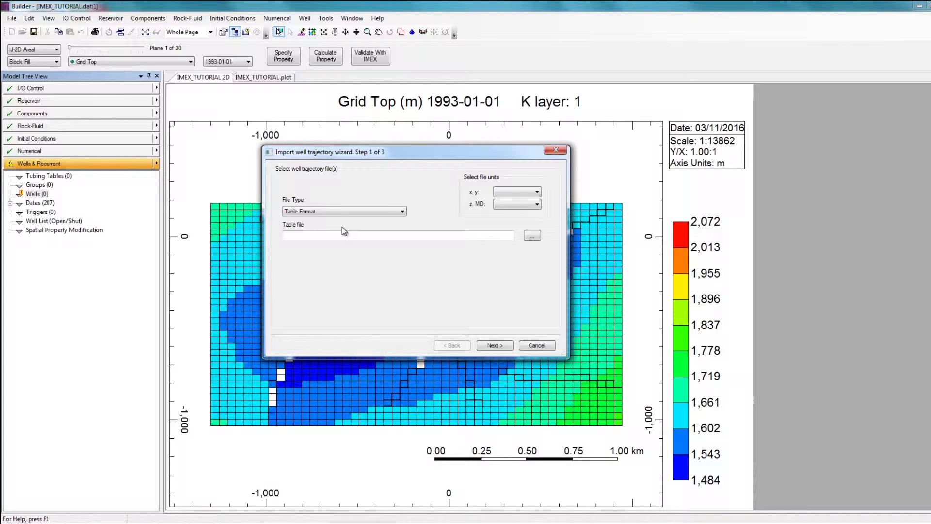
left_click(513, 192)
left_click(515, 201)
left_click(512, 204)
left_click(510, 214)
left_click(513, 204)
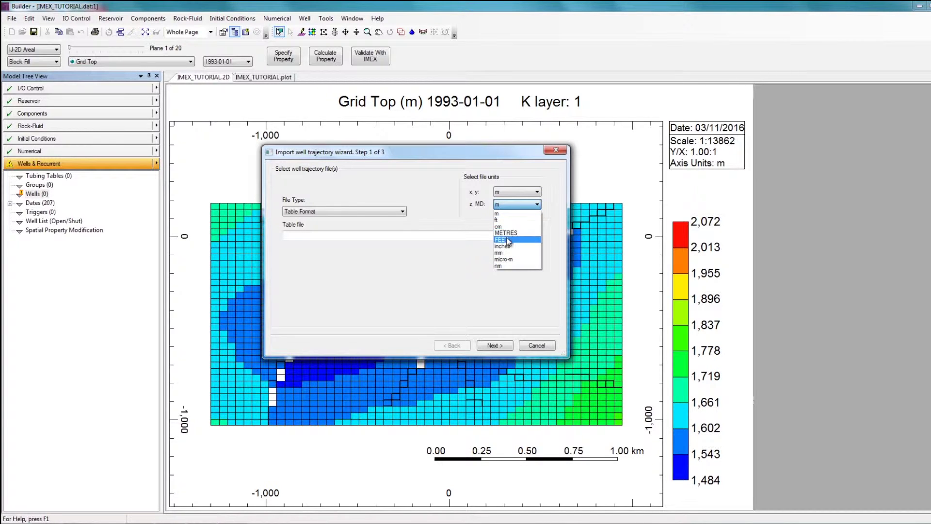
left_click(501, 214)
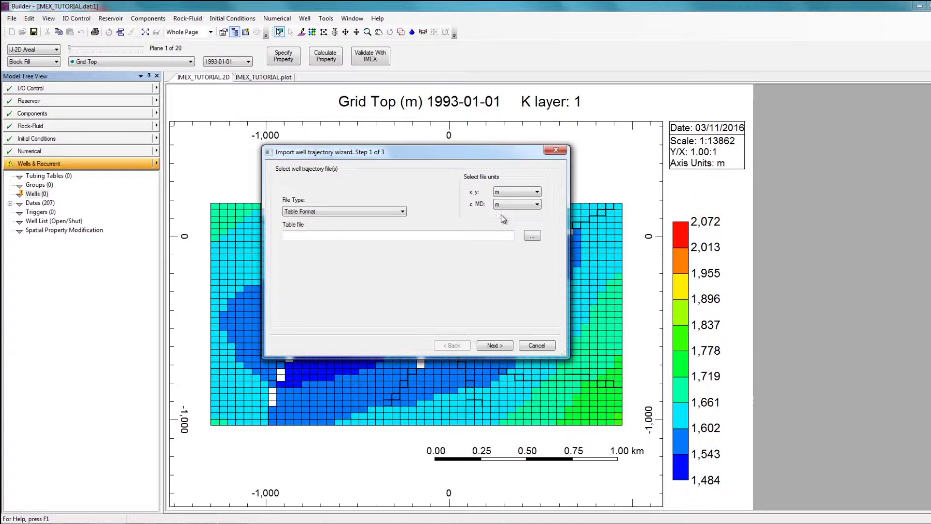
- Choose IMEX_TRAJECTORIES.wdb as the trajectory table file
left_click(534, 238)
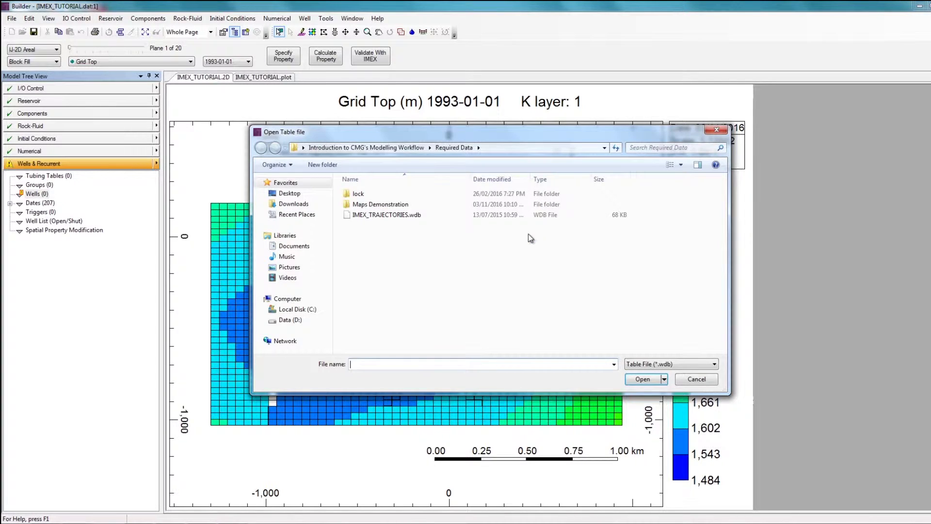
left_click(471, 218)
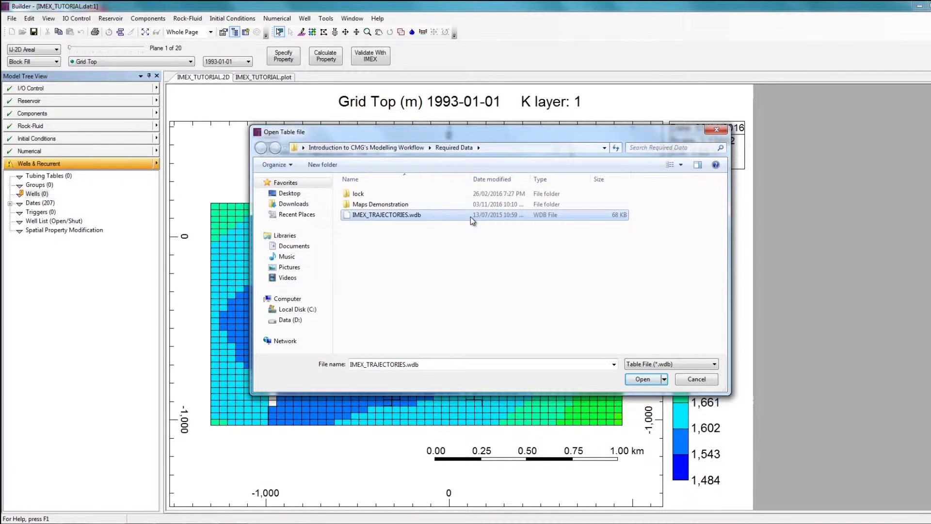
left_click(651, 380)
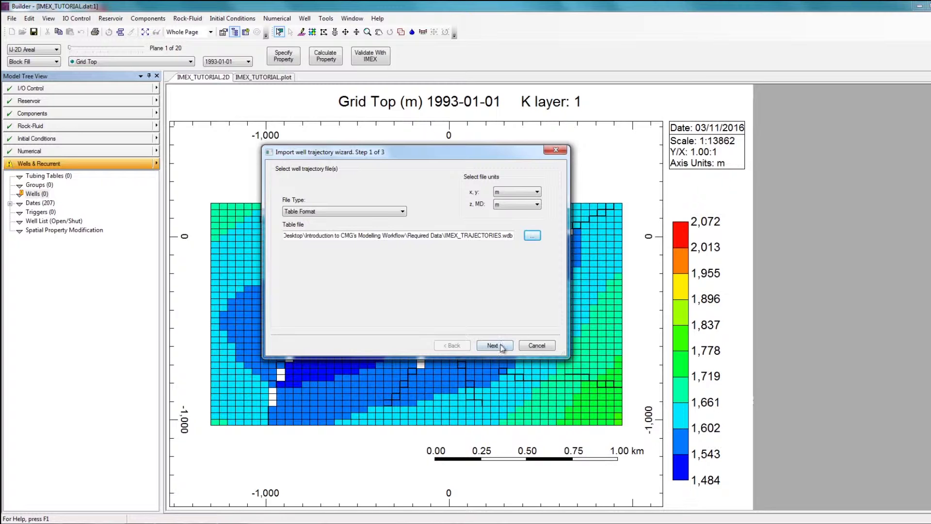
- Leave all eleven trajectories selected after testing the checkboxes, and advance to Step 3
left_click(502, 348)
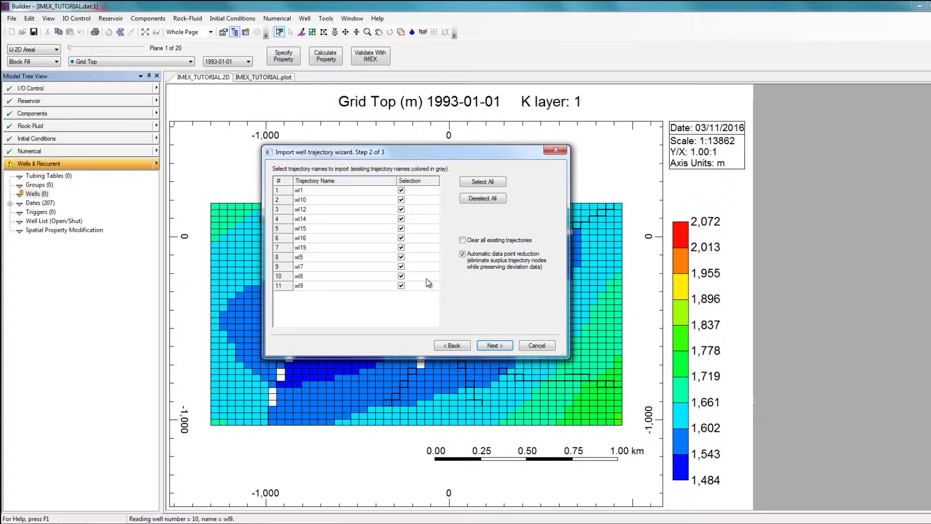
left_click(498, 198)
left_click(413, 210)
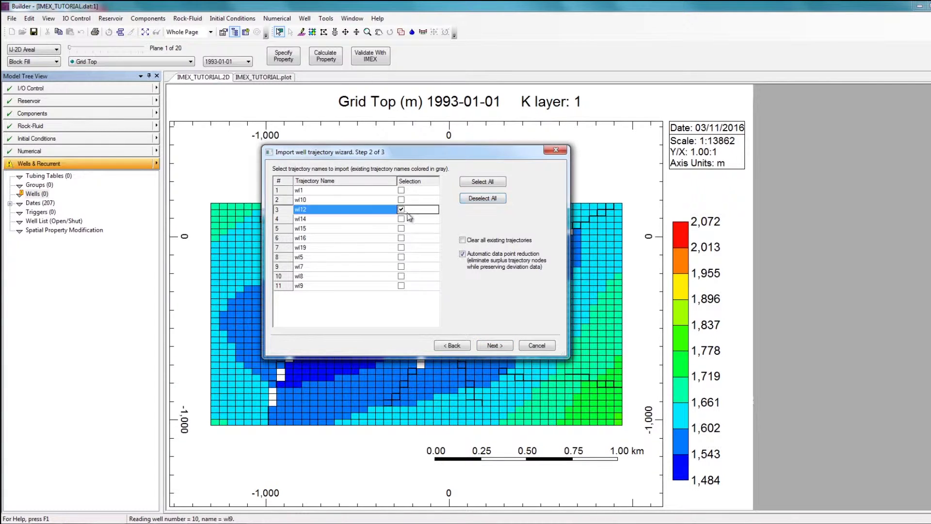
left_click(412, 219)
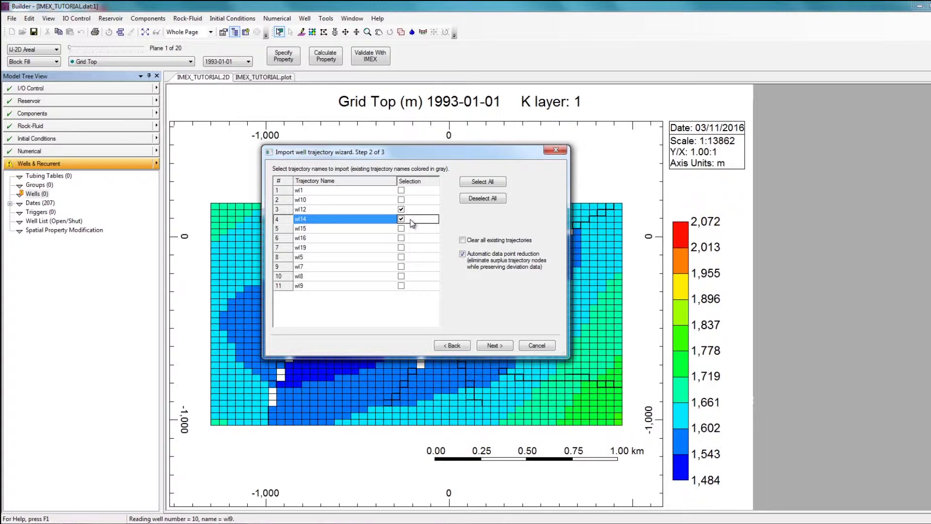
left_click(473, 182)
left_click(497, 346)
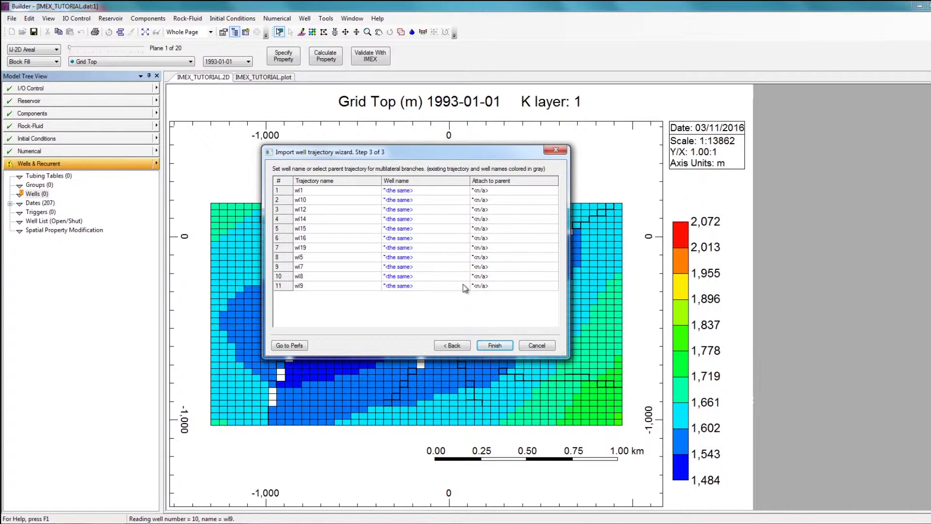
- Give trajectory wl10 the custom well name 'Well 10'
left_click(447, 191)
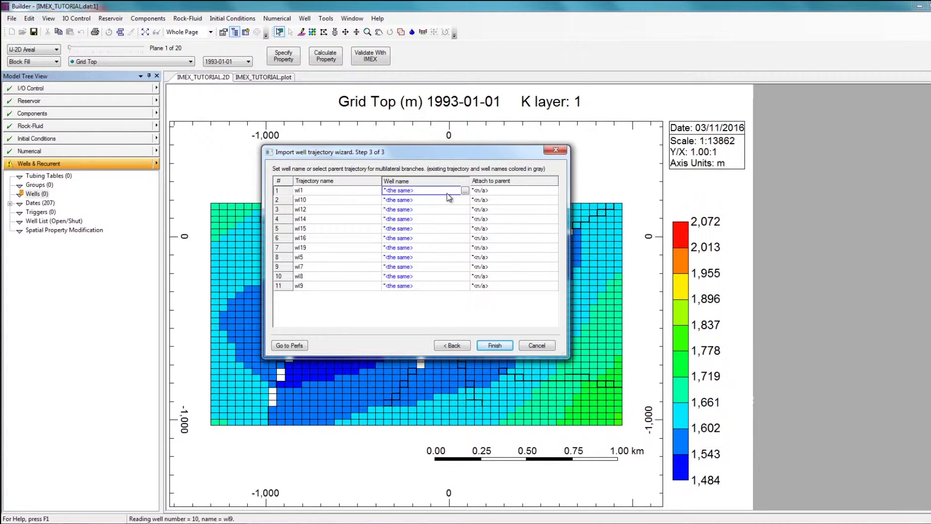
left_click(448, 200)
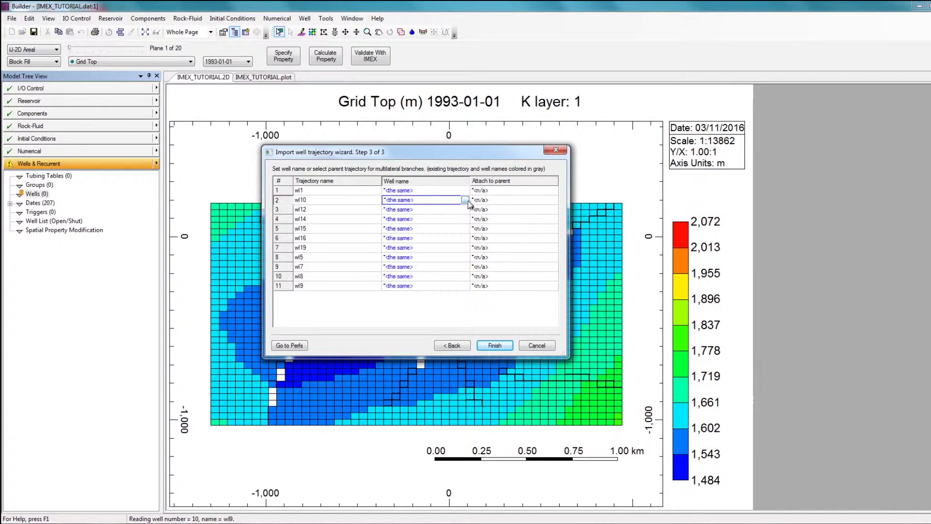
left_click(466, 200)
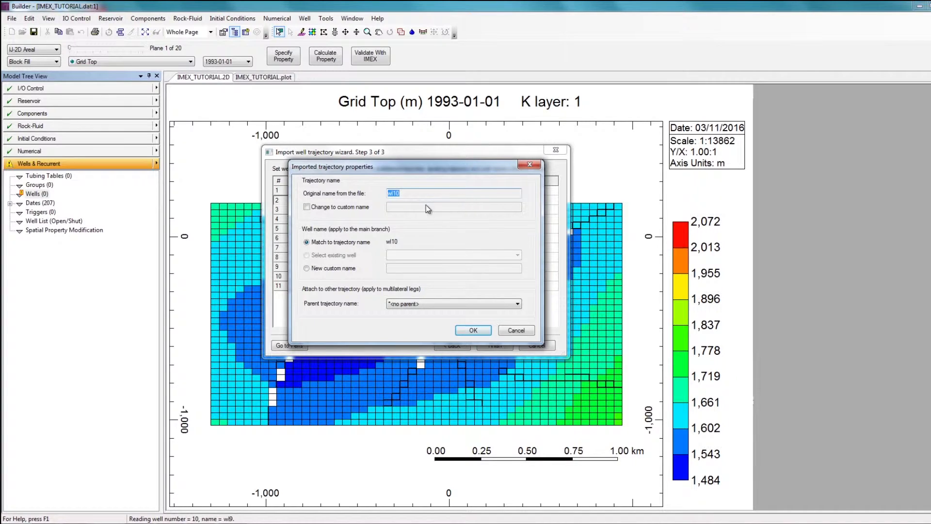
left_click(364, 209)
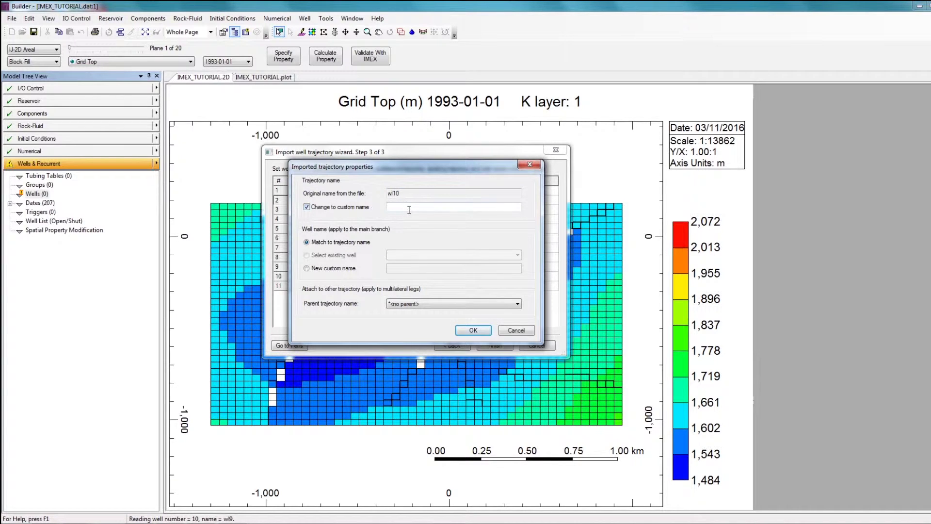
type("Well 10")
left_click(473, 330)
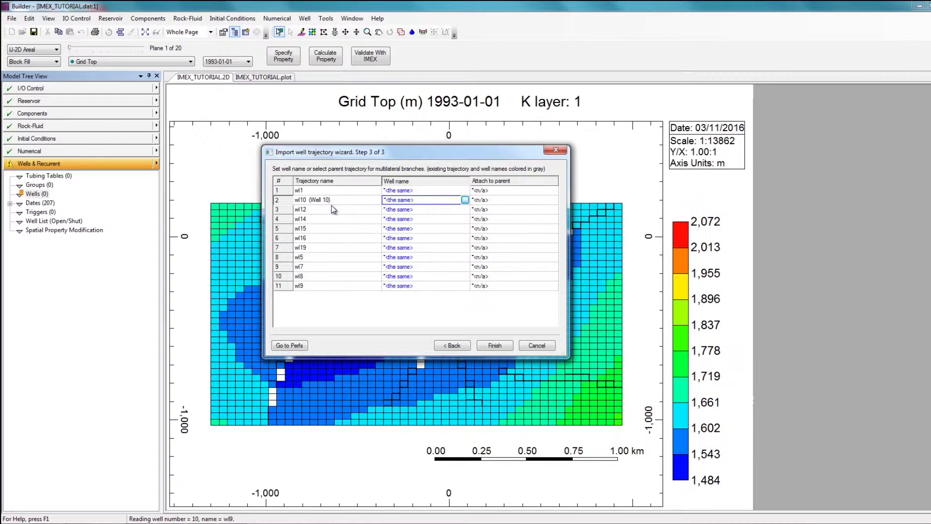
- Check wl10's parent trajectory options and leave it with no parent
left_click(463, 199)
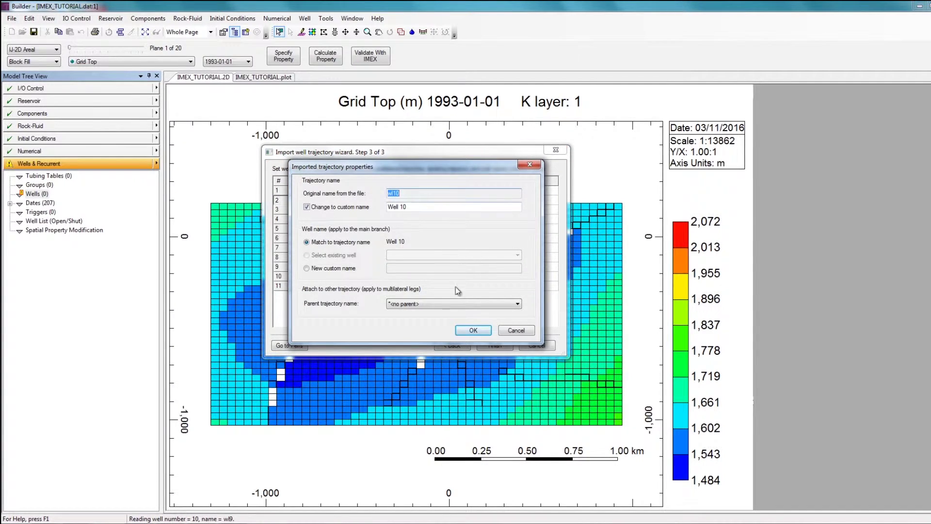
left_click(455, 303)
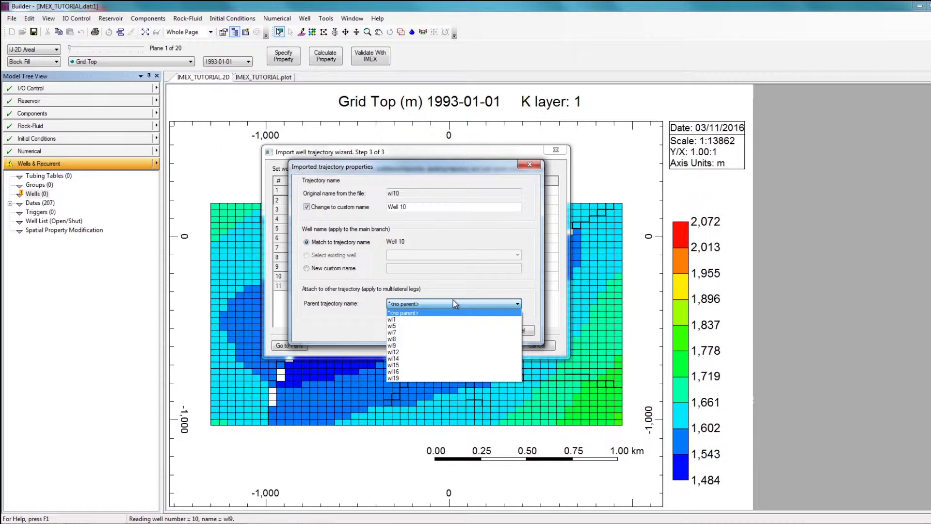
left_click(457, 287)
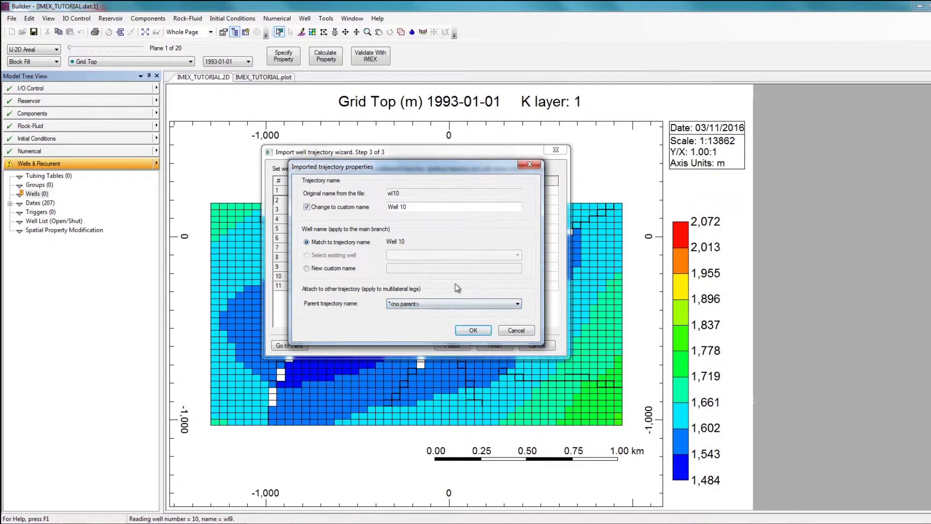
left_click(525, 335)
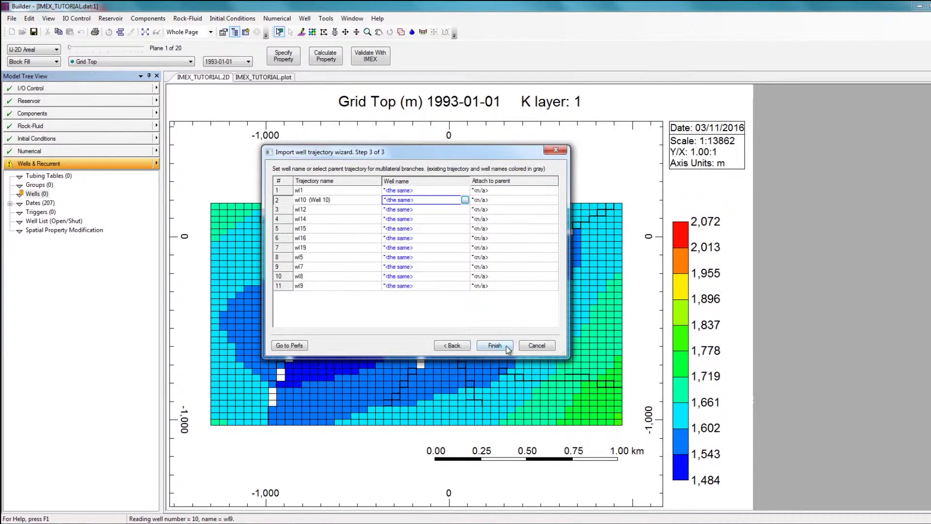
- Finish importing the eleven trajectories and switch the display to 3D View
left_click(507, 349)
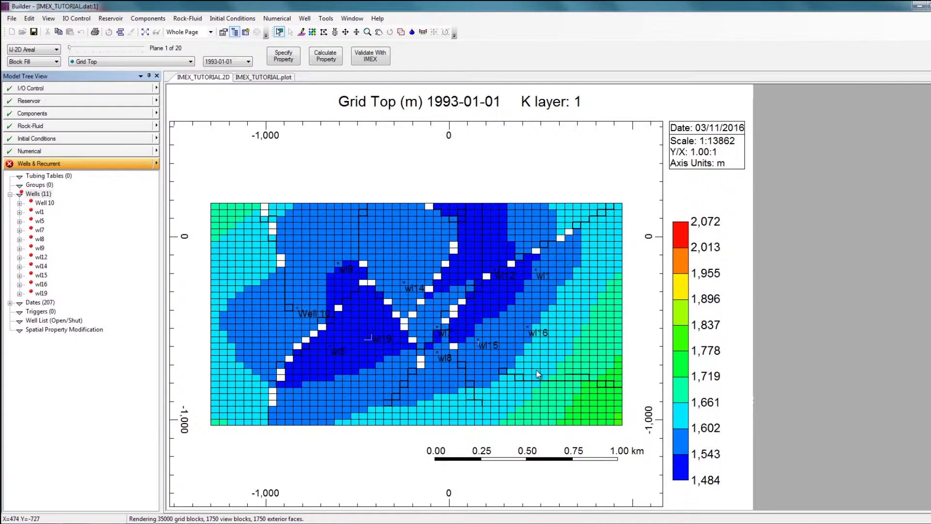
left_click(56, 49)
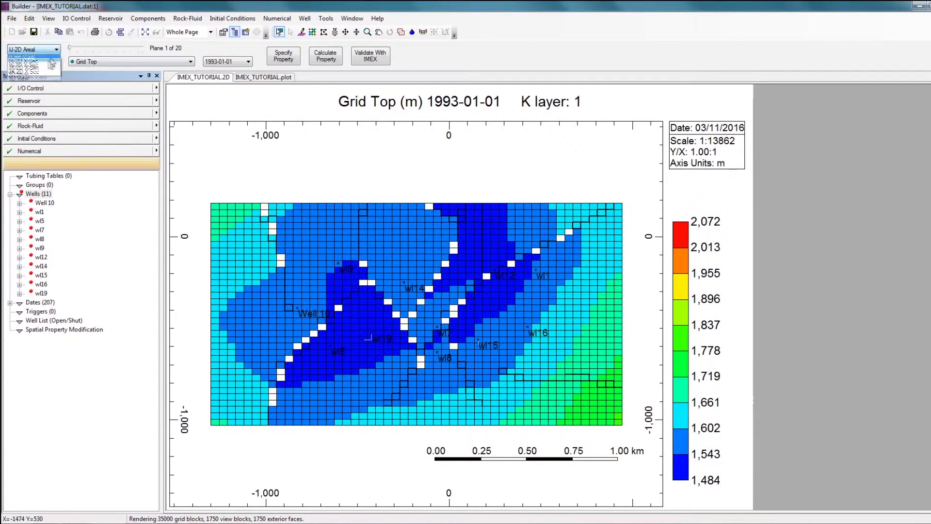
left_click(39, 79)
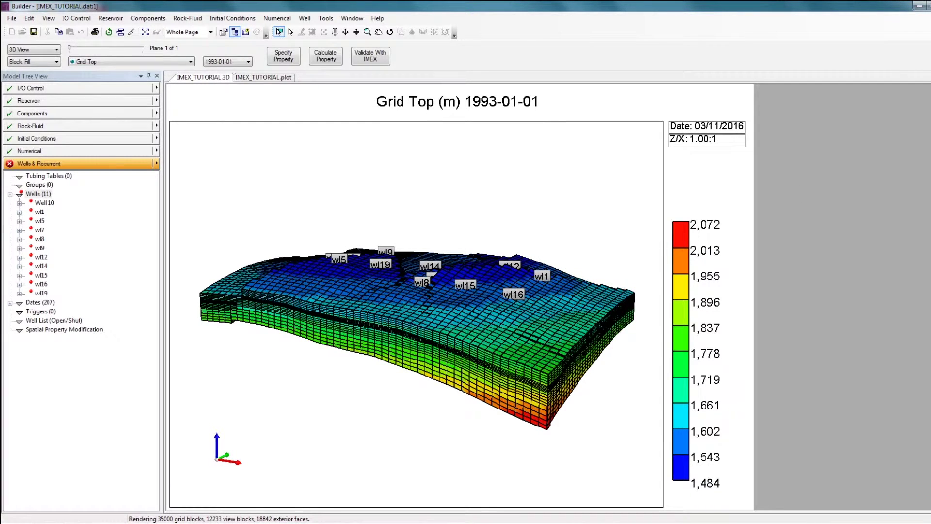
- Set the 3D grid transparency to about 0.7, then reopen the Wells & Recurrent options
mouse_move(928, 112)
left_click_drag(873, 350, 906, 351)
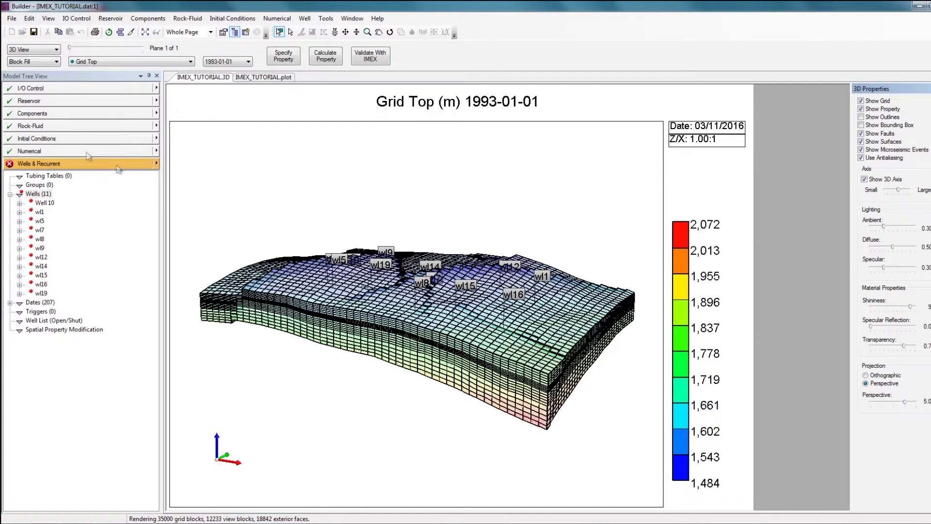
left_click(159, 165)
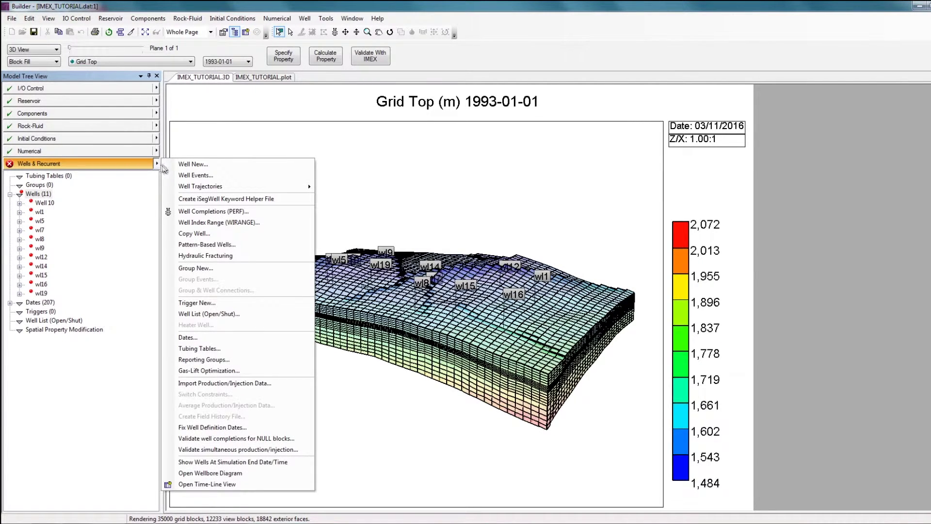
- Open Well Trajectories > Trajectory Perforation Intervals... for the imported wells
mouse_move(275, 189)
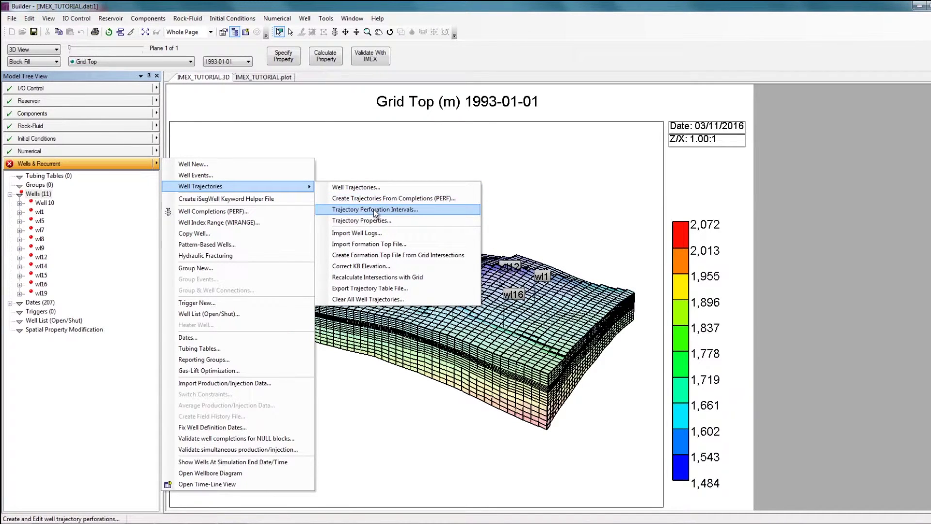
left_click(376, 211)
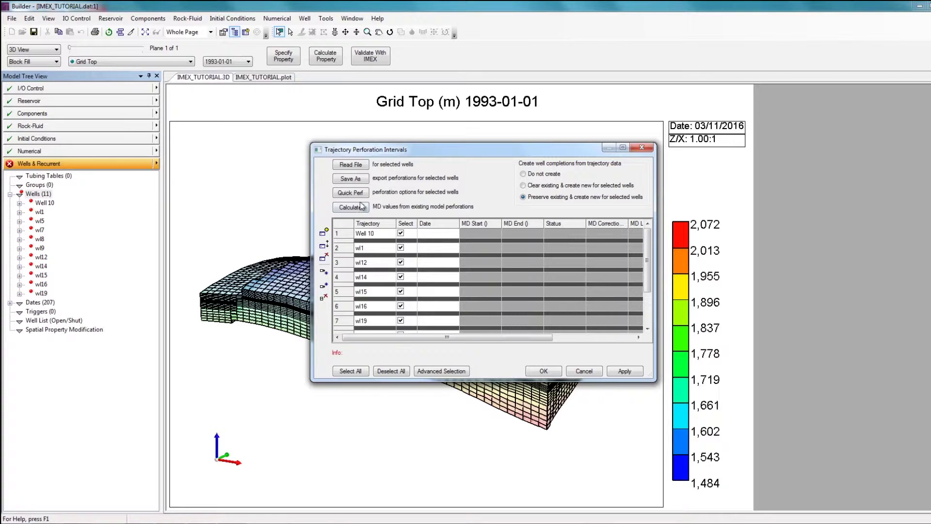
left_click(358, 194)
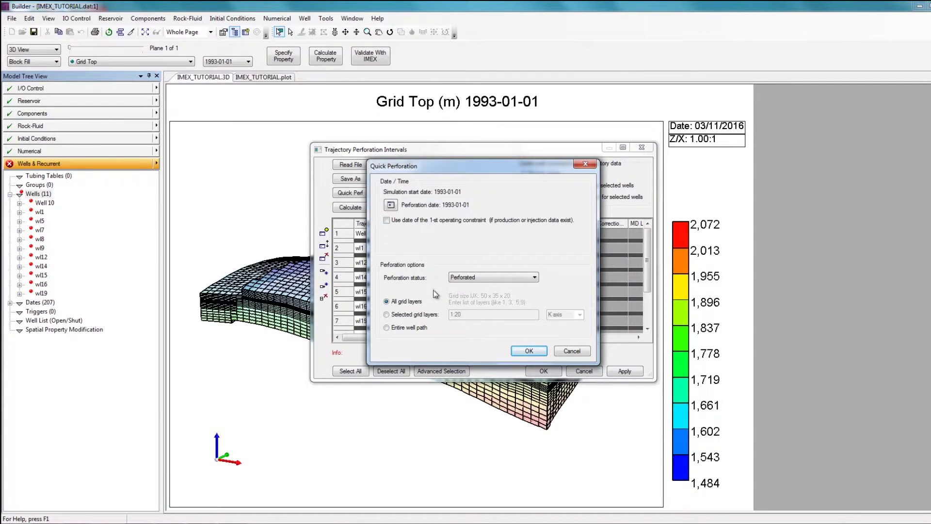
left_click(415, 316)
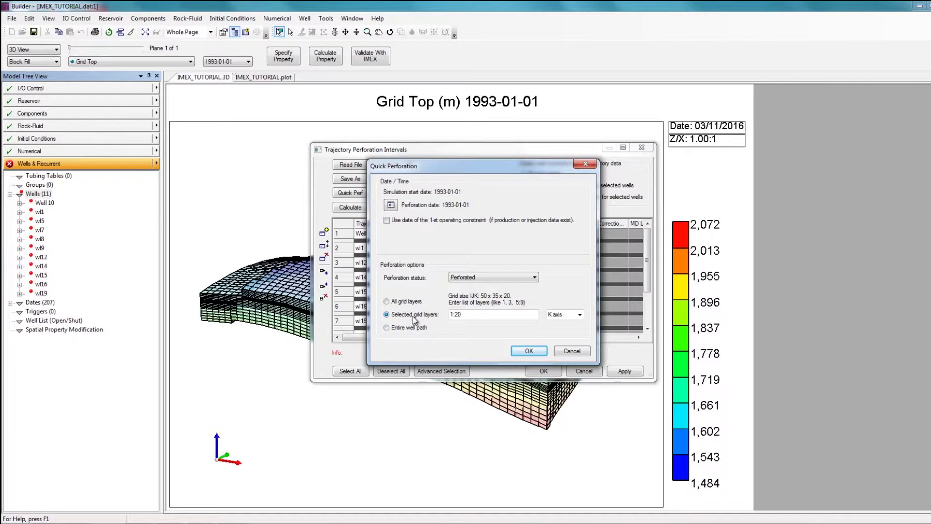
left_click(414, 330)
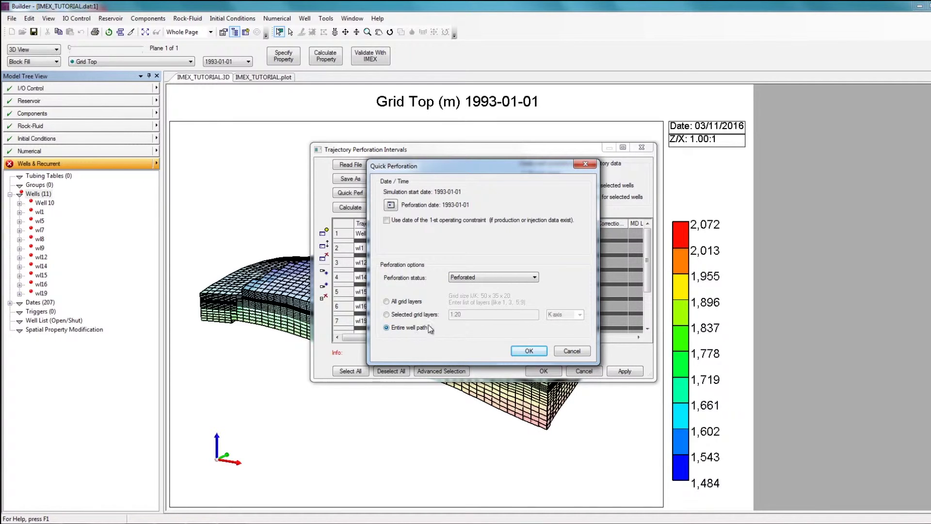
left_click(579, 353)
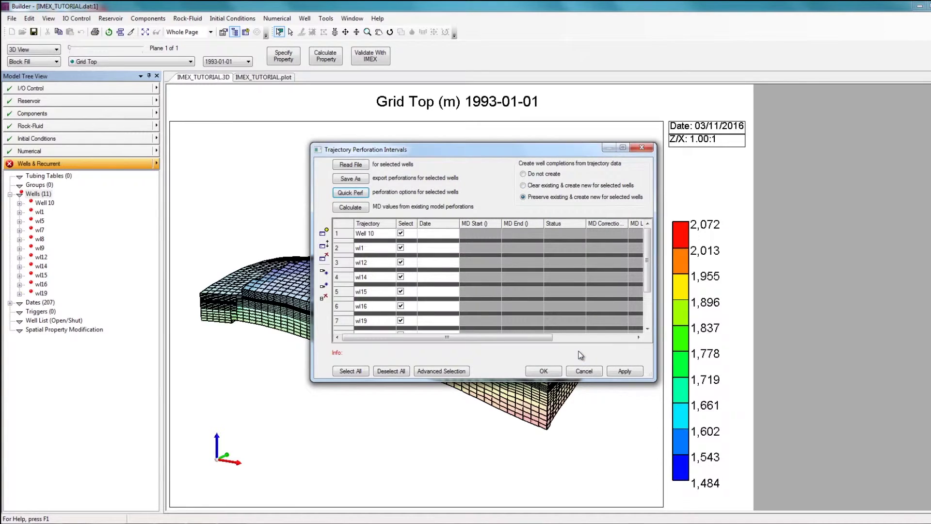
- Read IMEX_PERFORATIONS.perf with SI (m) file units into the perforation table
left_click(363, 168)
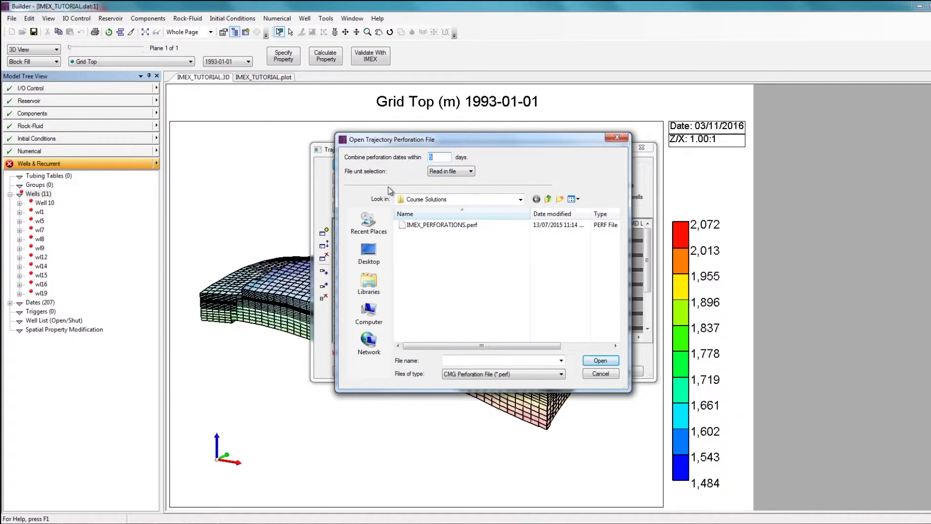
left_click(425, 225)
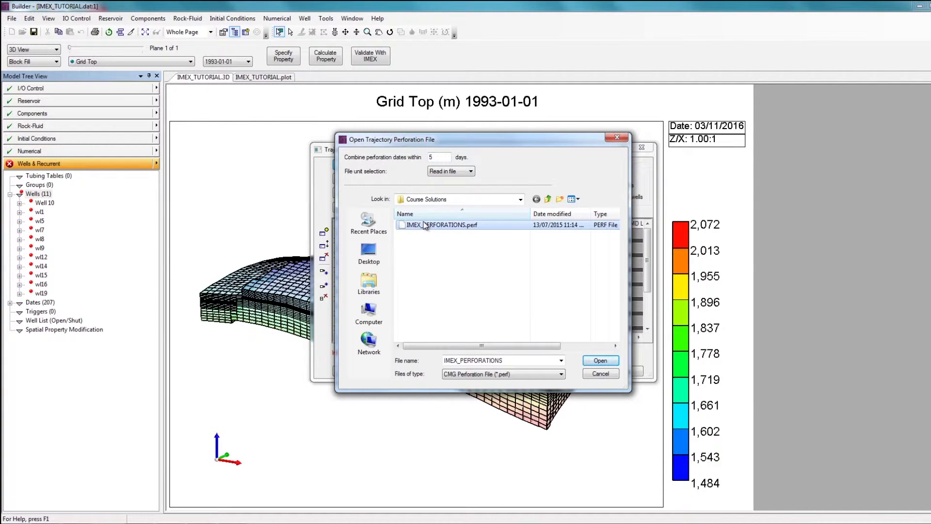
left_click(448, 171)
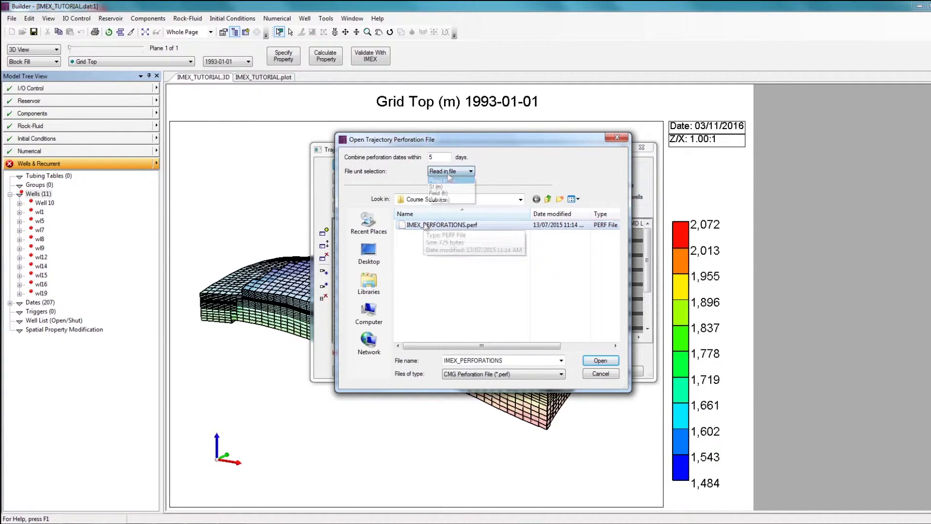
left_click(447, 187)
left_click(436, 173)
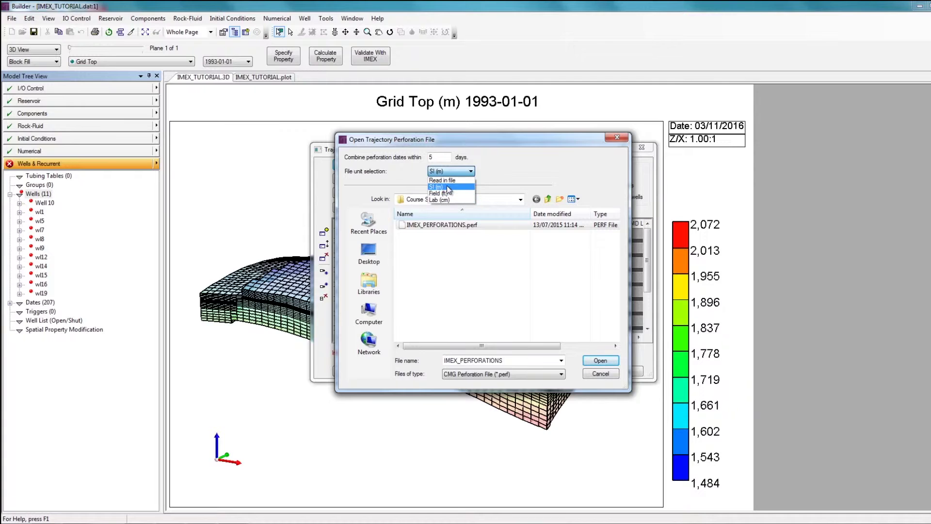
left_click(448, 187)
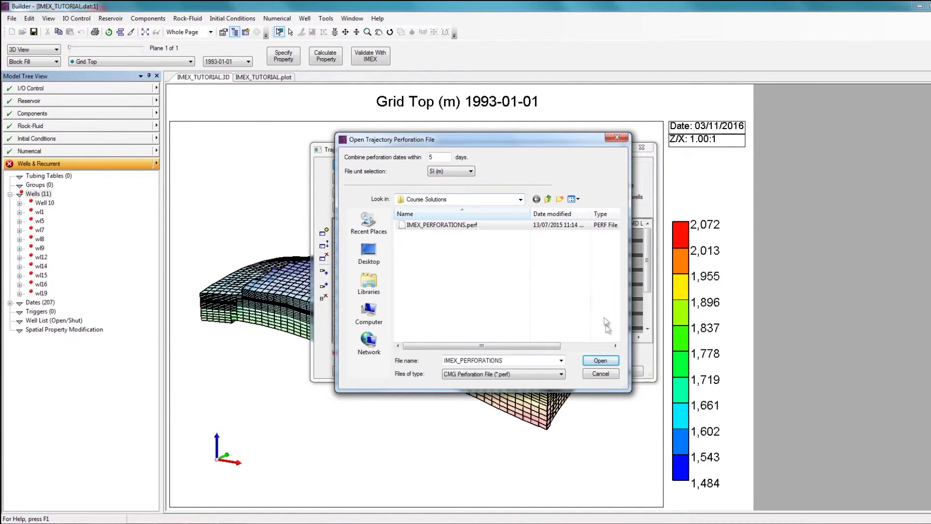
left_click(601, 361)
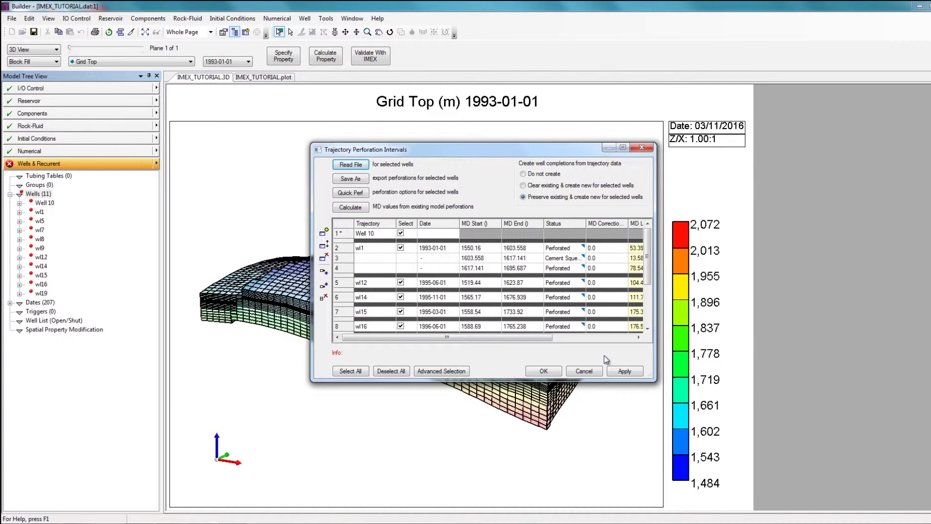
- Apply the perforation intervals as well completions and close the editor with OK
left_click(625, 371)
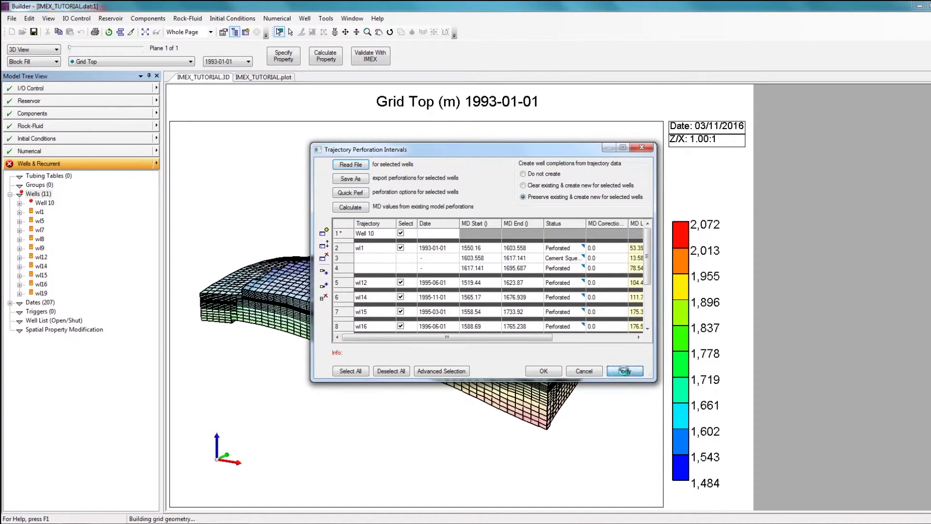
left_click(545, 372)
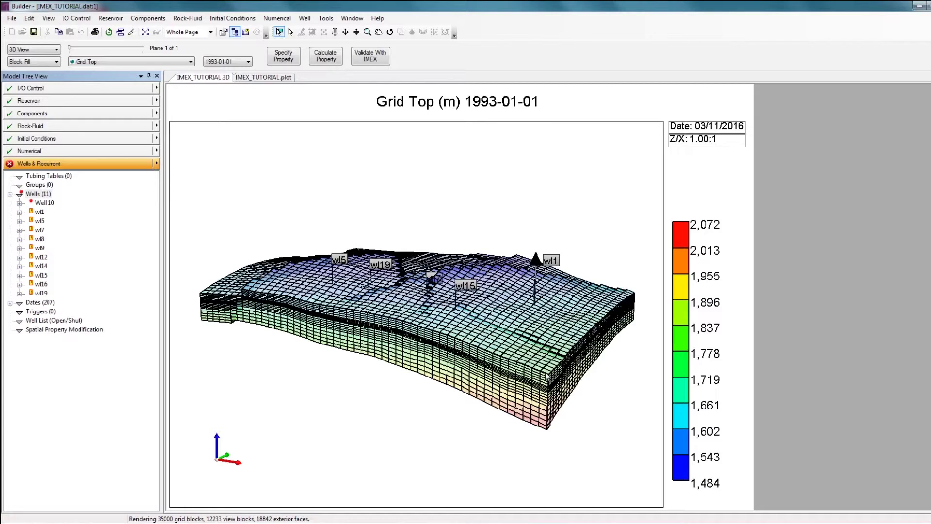
- Tilt the 3D model toward the viewer and zoom in close on the perforated wells
left_click(390, 32)
left_click_drag(573, 276, 529, 340)
scroll(529, 340, "up", 5)
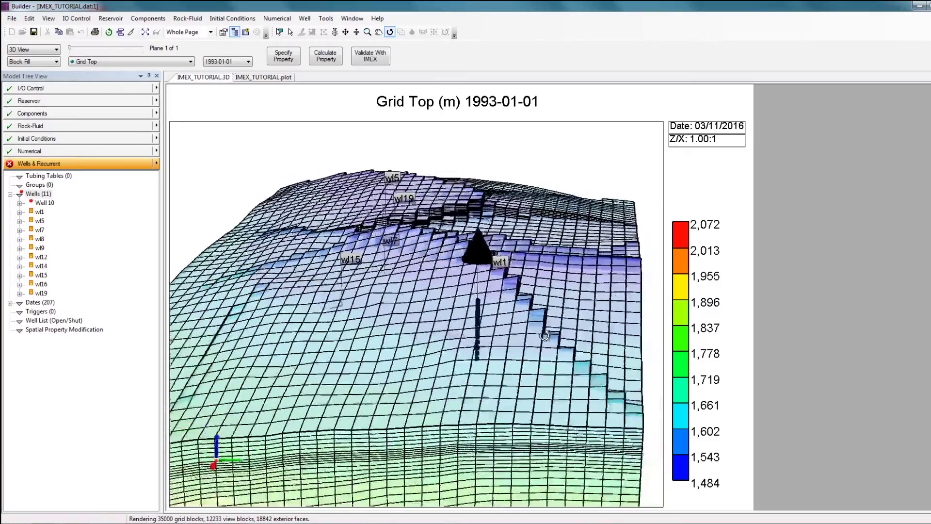
scroll(529, 335, "up", 5)
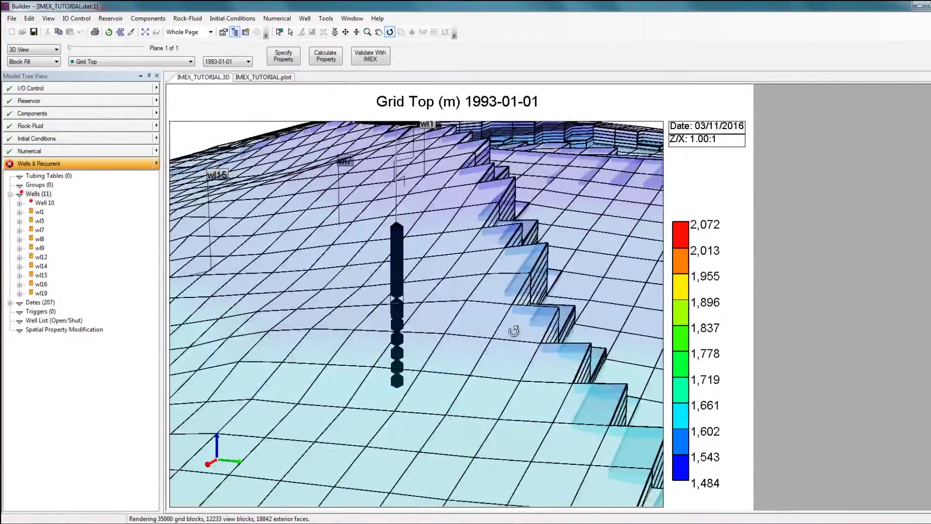
scroll(504, 341, "up", 3)
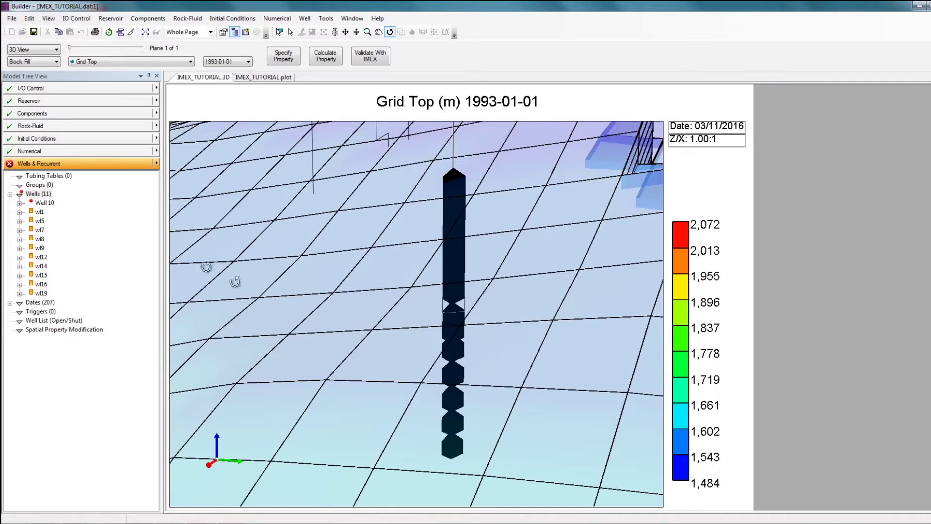
- Expand well wl1 in the Model Tree and open its 1993-01-01 PERF completion data
left_click(9, 194)
left_click(10, 194)
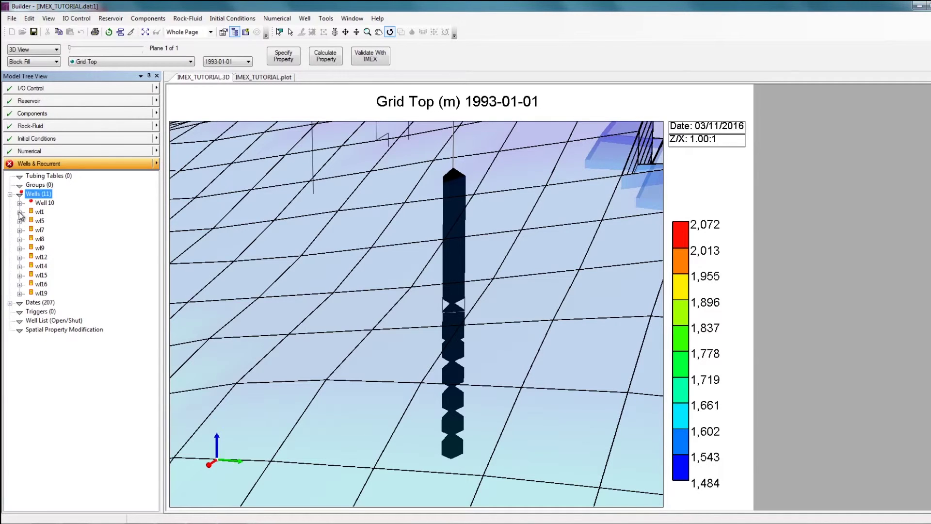
left_click(20, 212)
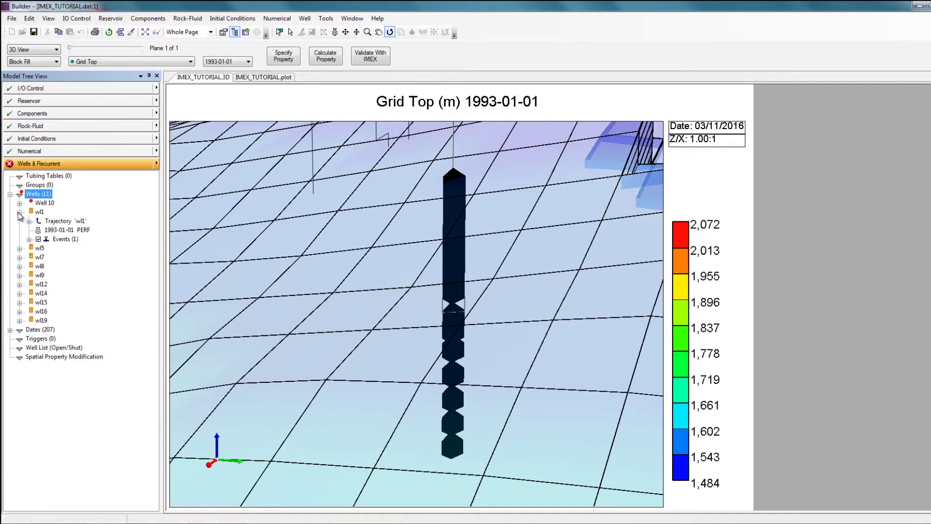
double_click(47, 230)
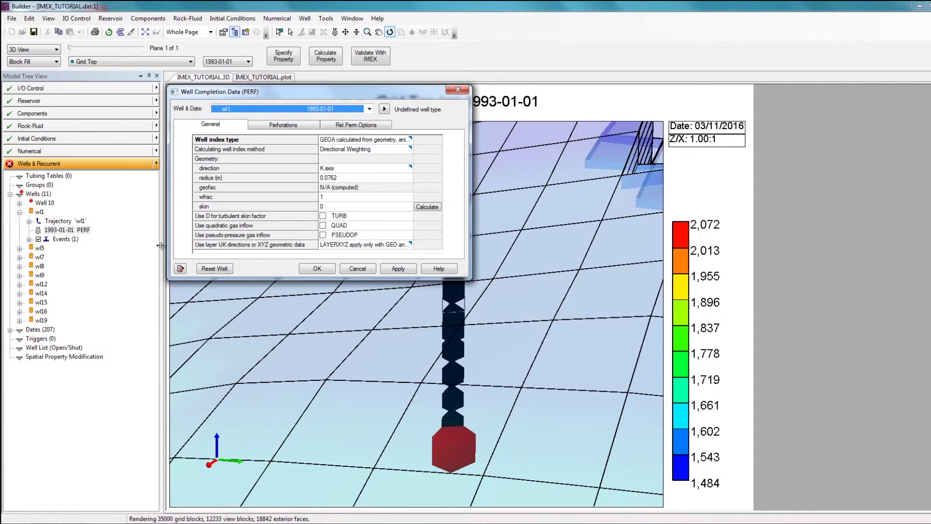
- Return to wl1's 1993-01-01 completion and show its table of perforated grid blocks
key("Down")
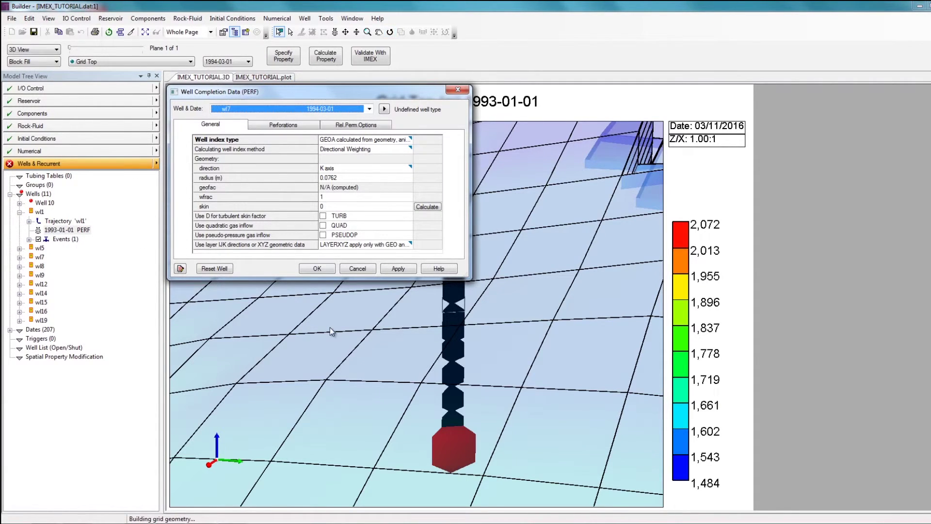
key("Up")
key("Up")
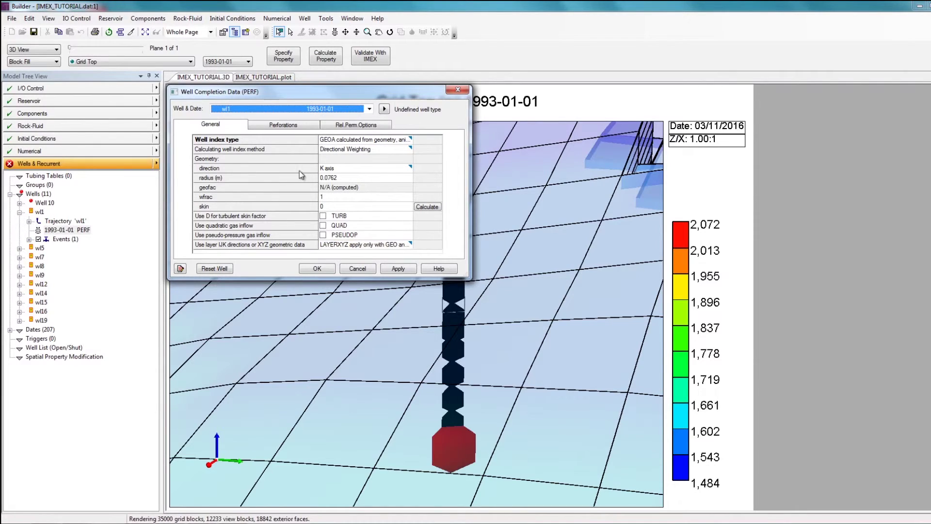
left_click(283, 128)
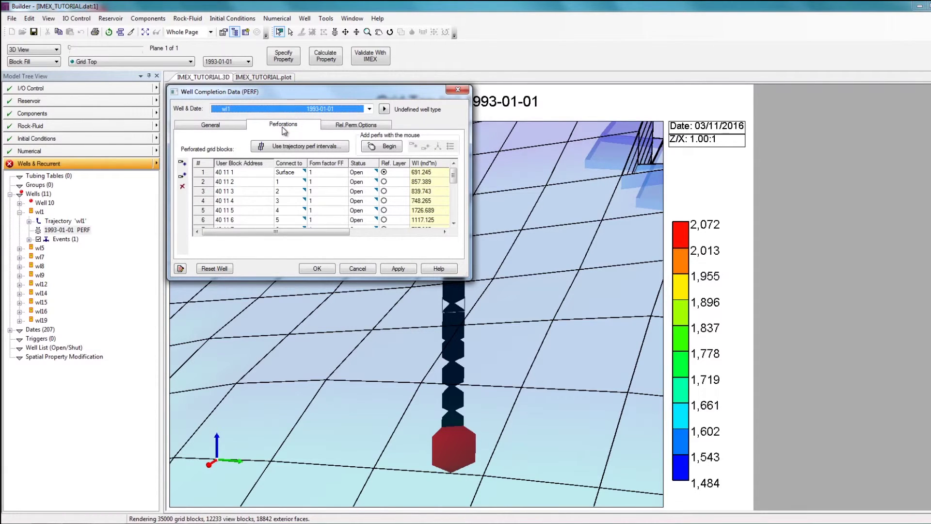
- Step through wl1's perforated blocks from 40 11 2 to 40 11 5, highlighting each on the 3D well
left_click(232, 180)
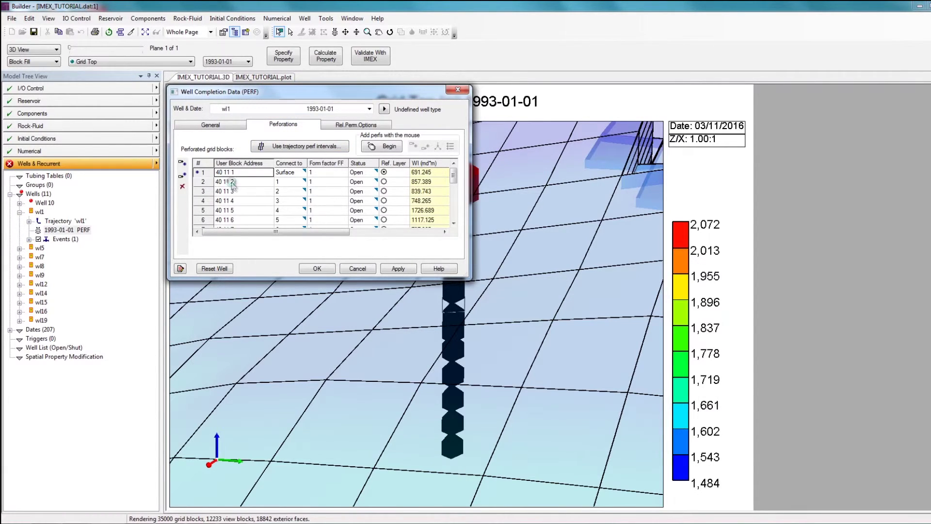
left_click(231, 191)
left_click(231, 201)
left_click(230, 211)
left_click_drag(293, 92, 234, 93)
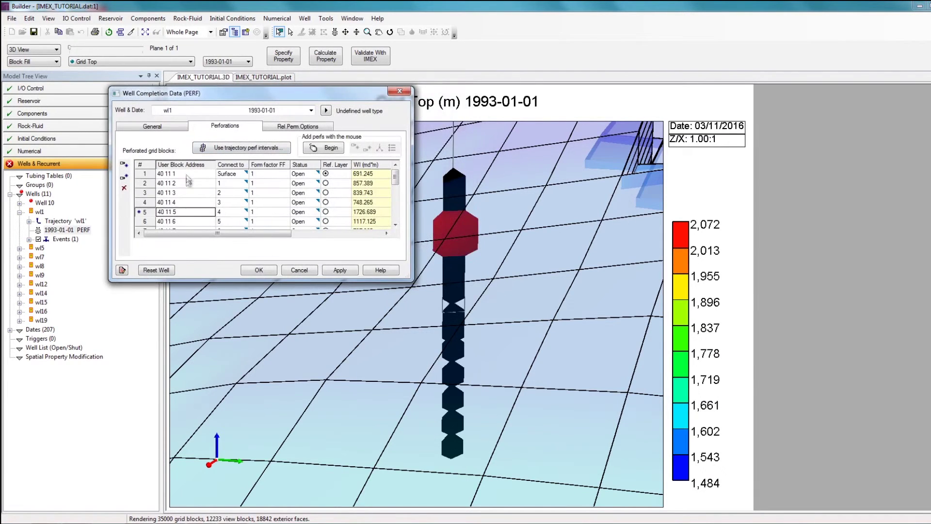
- Check the well index values down to block 40 11 5, then accept wl1's completion data
left_click(173, 221)
left_click(372, 224)
left_click_drag(364, 174, 366, 203)
left_click(369, 213)
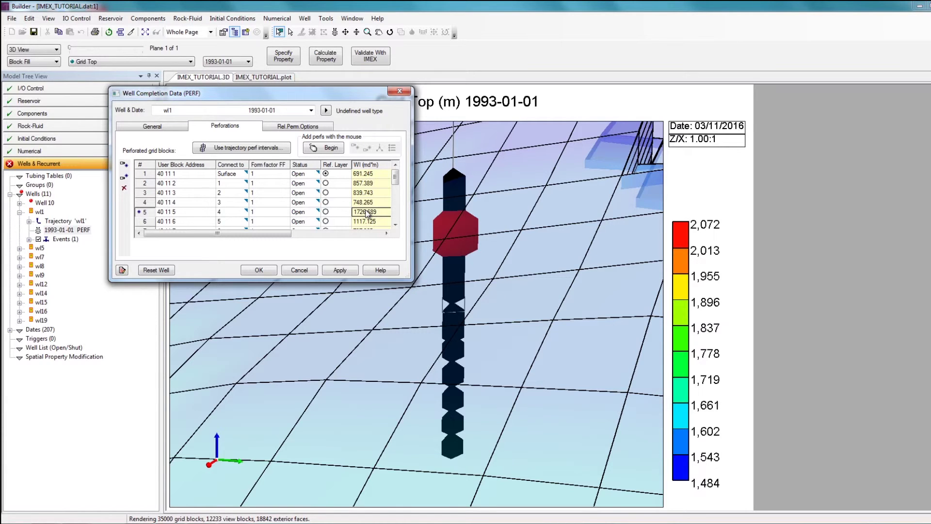
left_click(259, 269)
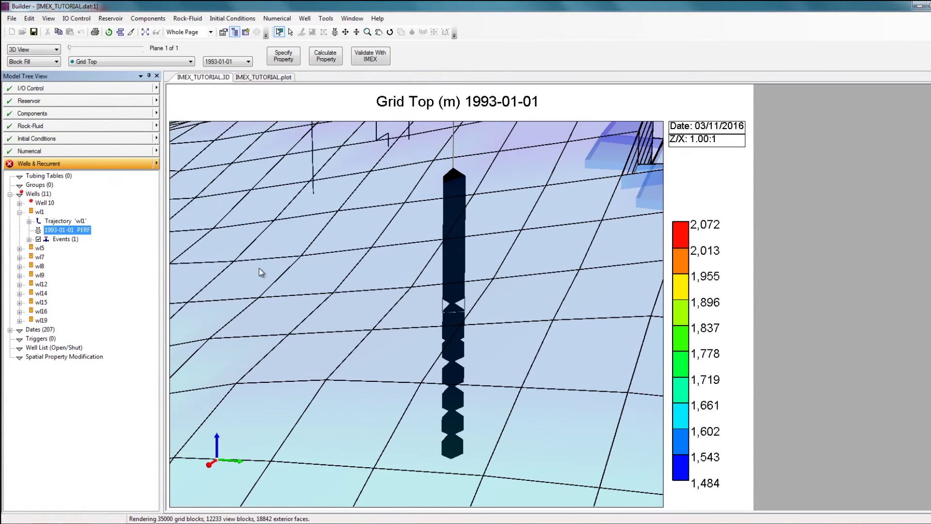